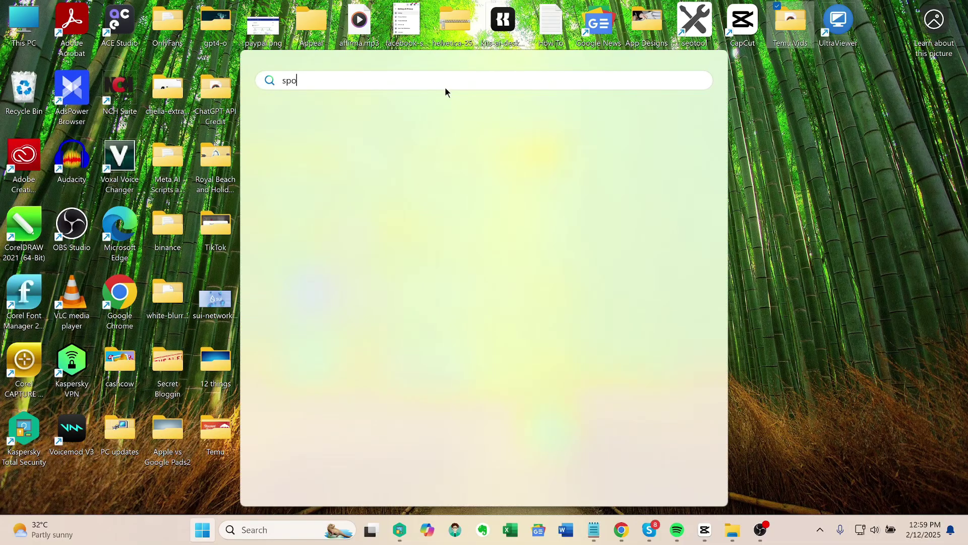
- Search 'spotify' and uninstall Spotify 1.2.56.502 from the PC, confirming the removal
type("tify")
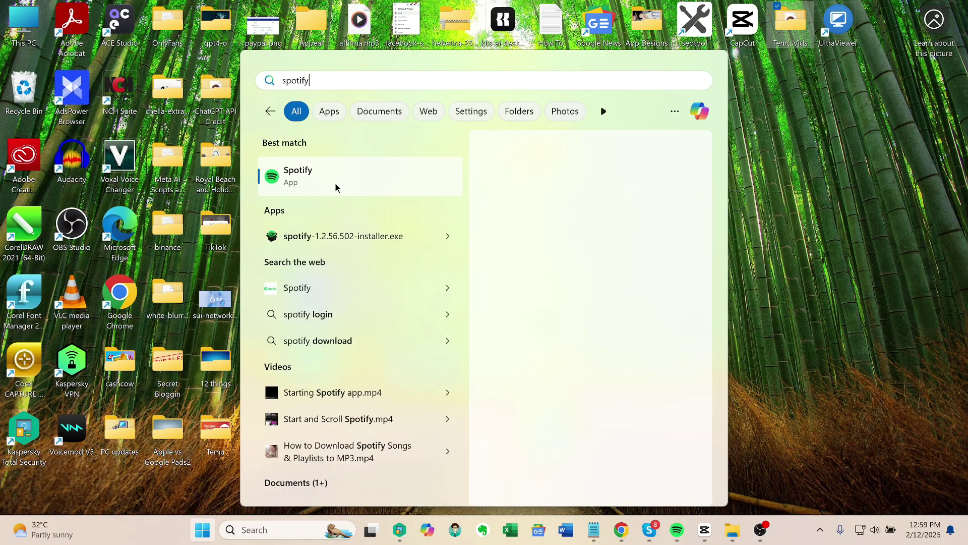
right_click(316, 181)
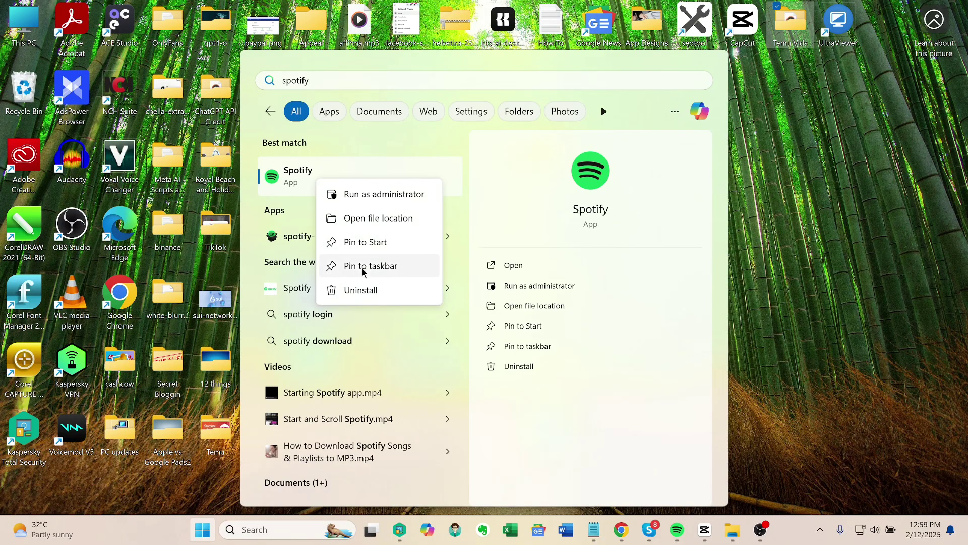
left_click(361, 288)
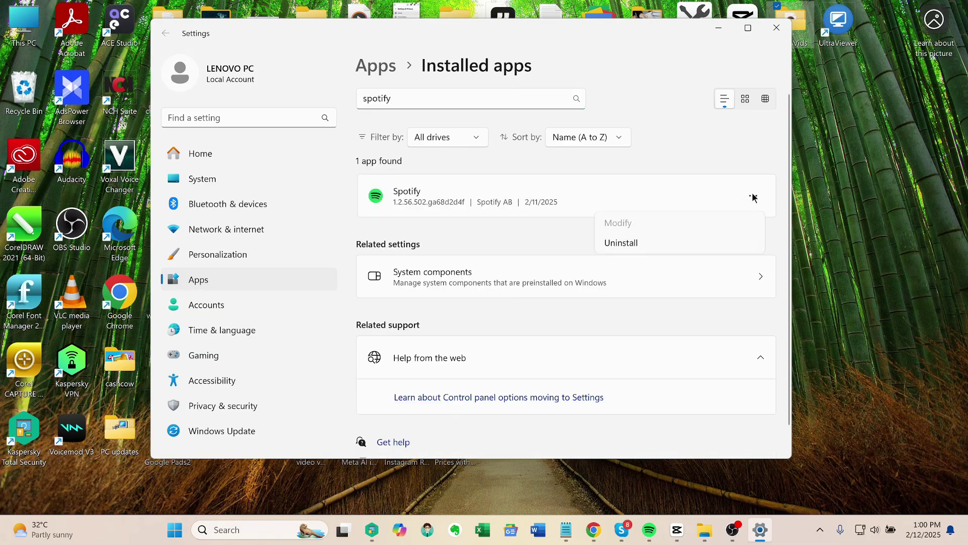
left_click(726, 265)
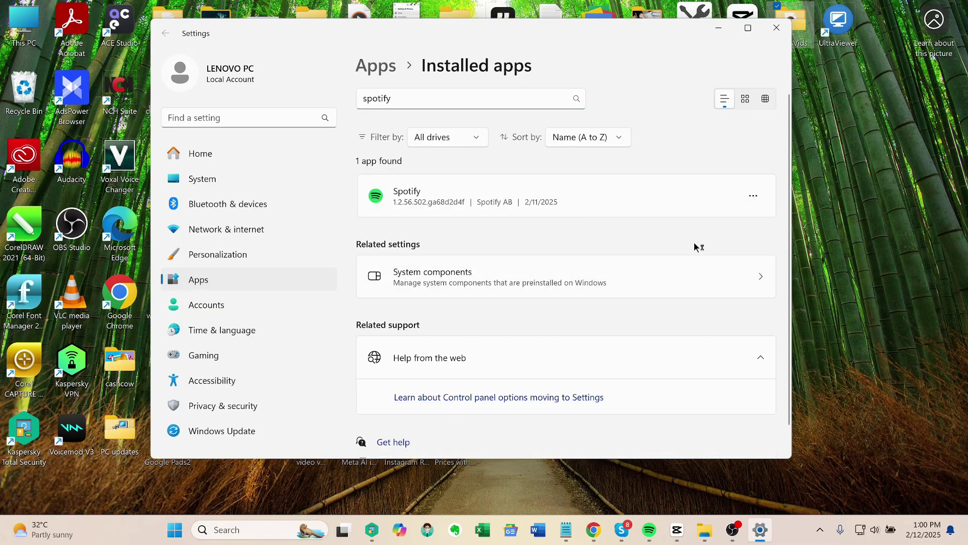
left_click(493, 308)
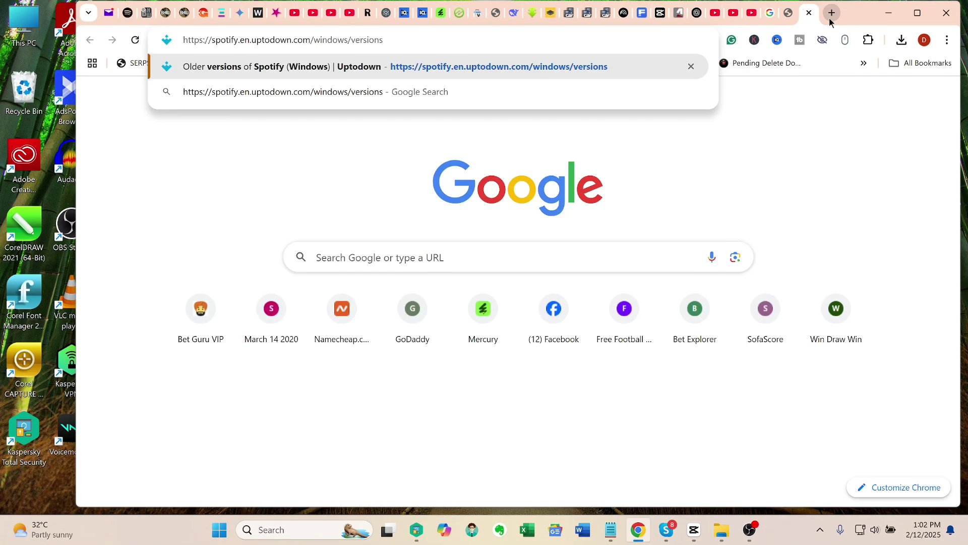
- Load Uptodown's Spotify Windows versions page and download version 1.2.37.701
key("Return")
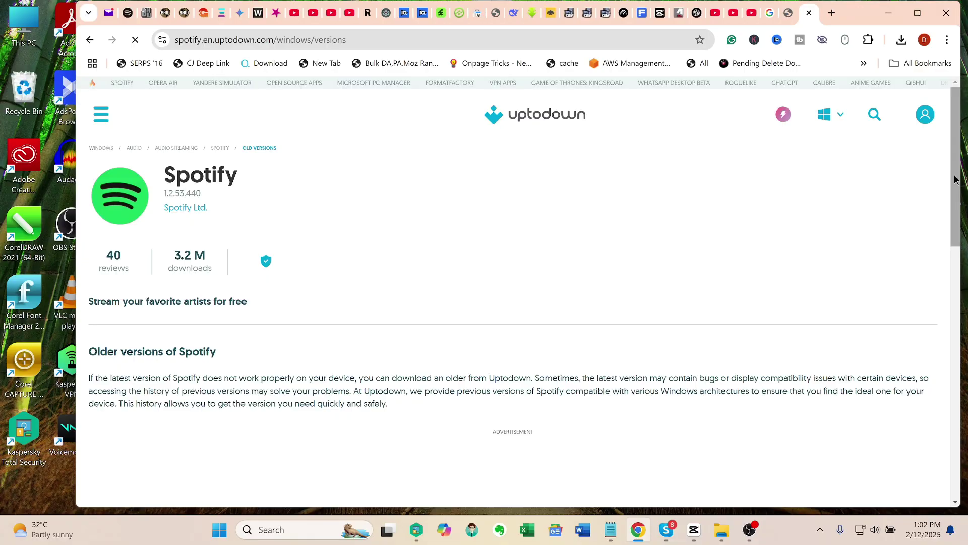
scroll(387, 246, "down", 10)
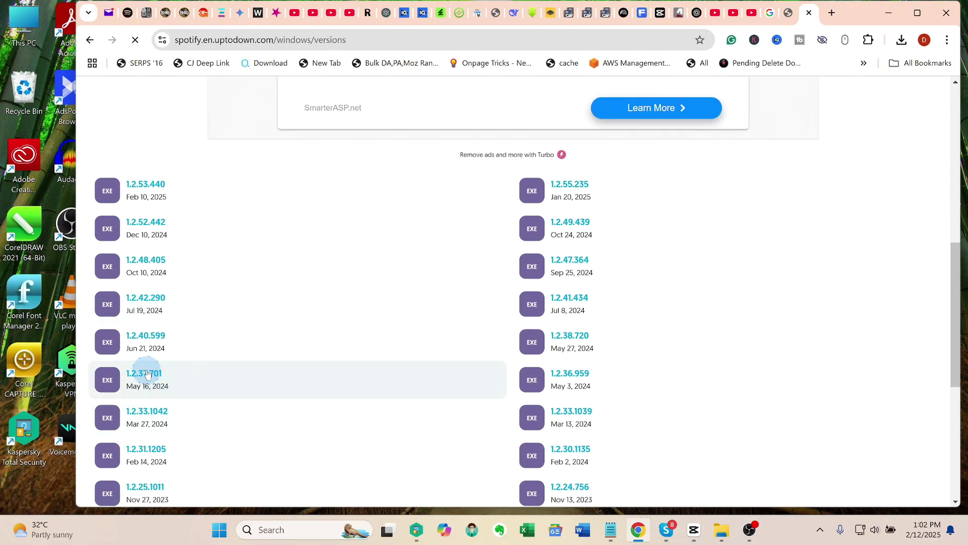
left_click(146, 373)
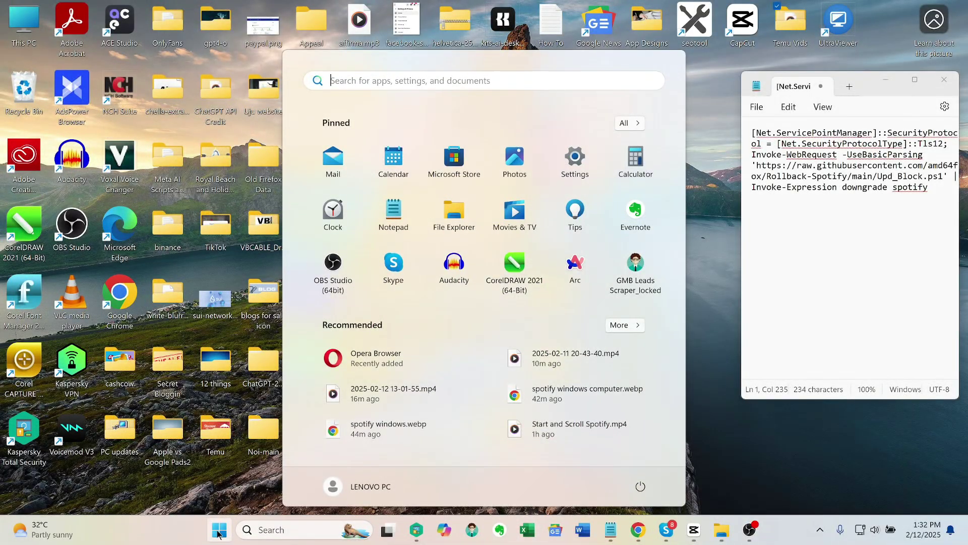
- Search 'power' in Start and run Windows PowerShell as administrator
type("power")
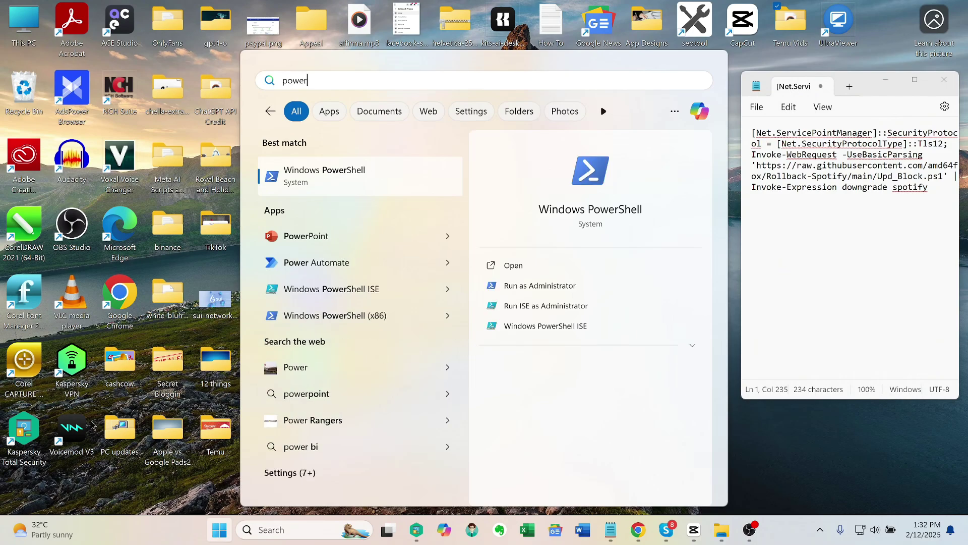
right_click(341, 174)
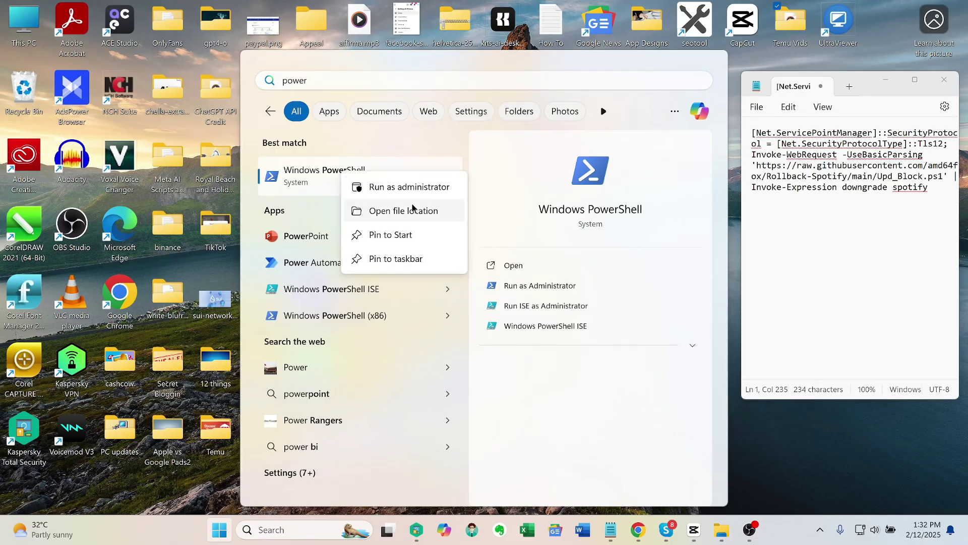
left_click(425, 188)
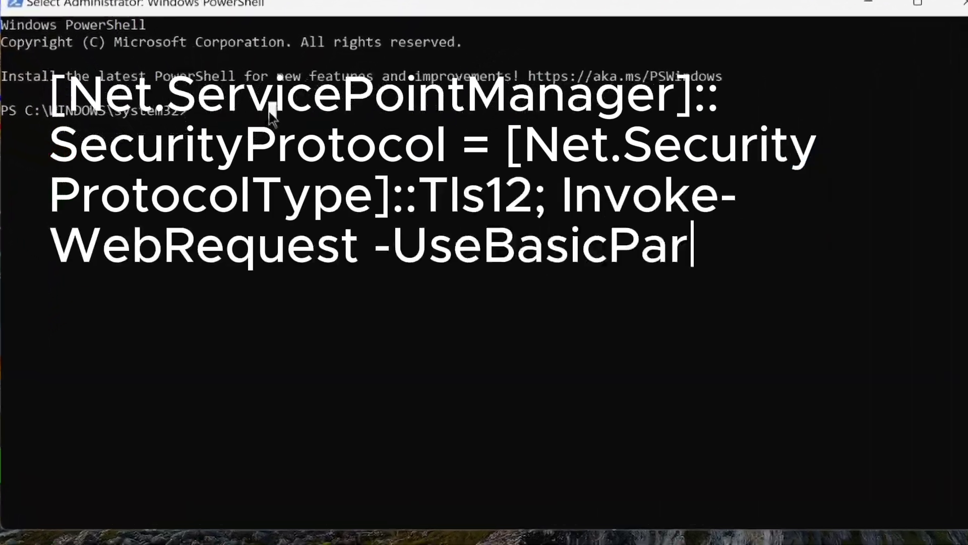
- Paste the copied Rollback-Spotify downgrade command into the PowerShell prompt
right_click(271, 109)
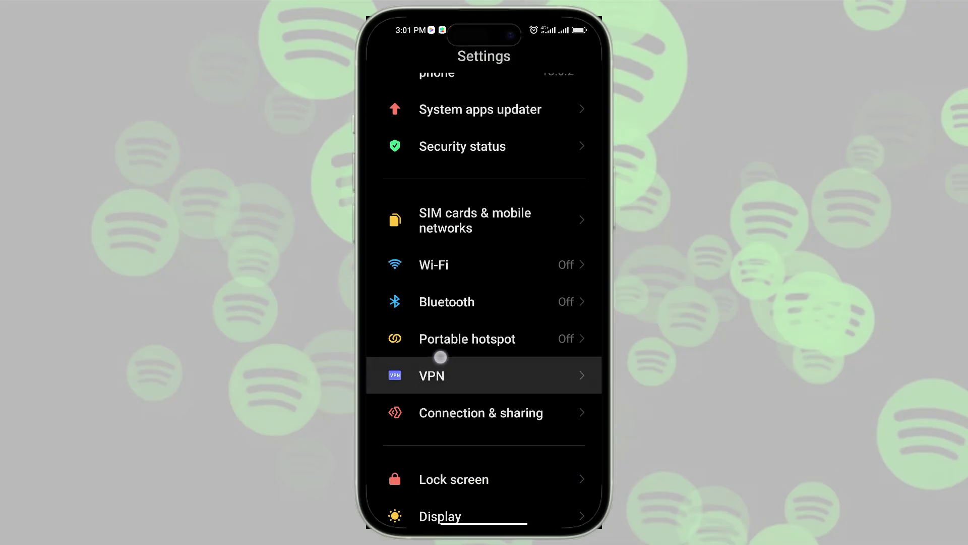
- Find Spotify in Android's Manage apps with 'spot' and uninstall version 9.0.18.604
scroll(439, 302, "down", 10)
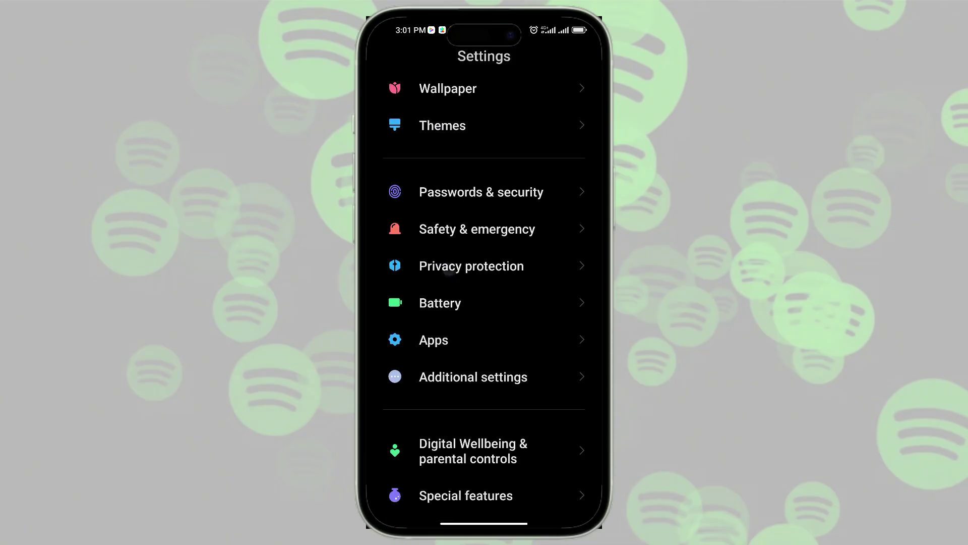
left_click(438, 340)
left_click(422, 172)
type("spot")
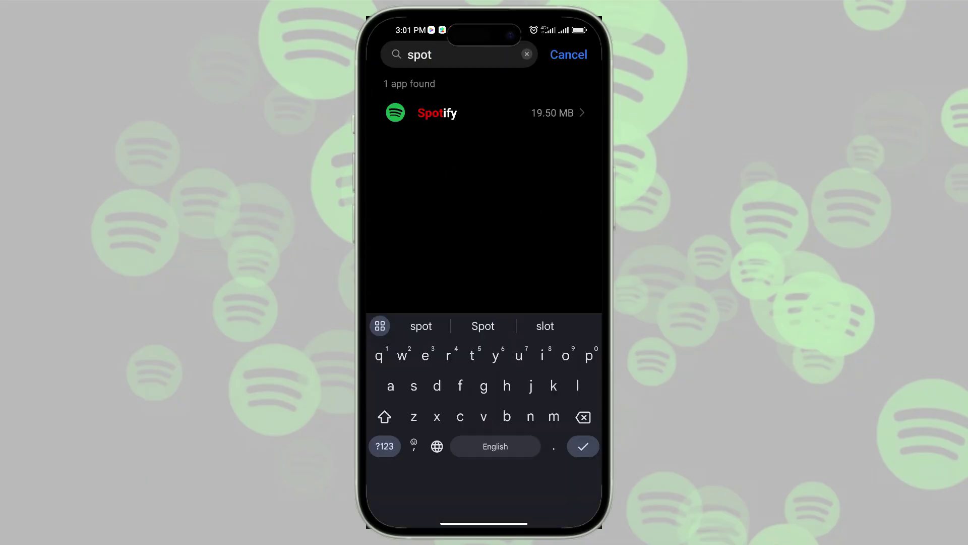
left_click(437, 112)
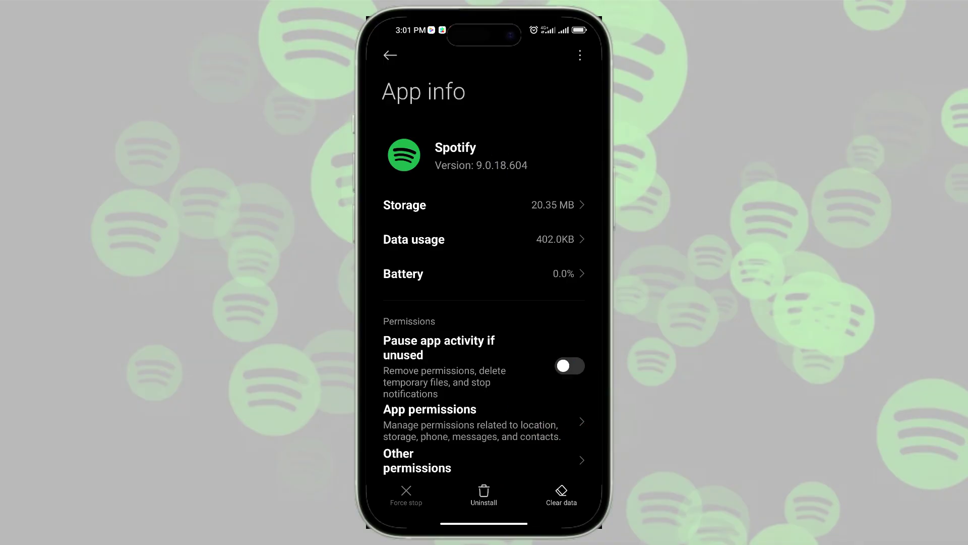
left_click(484, 494)
left_click(504, 479)
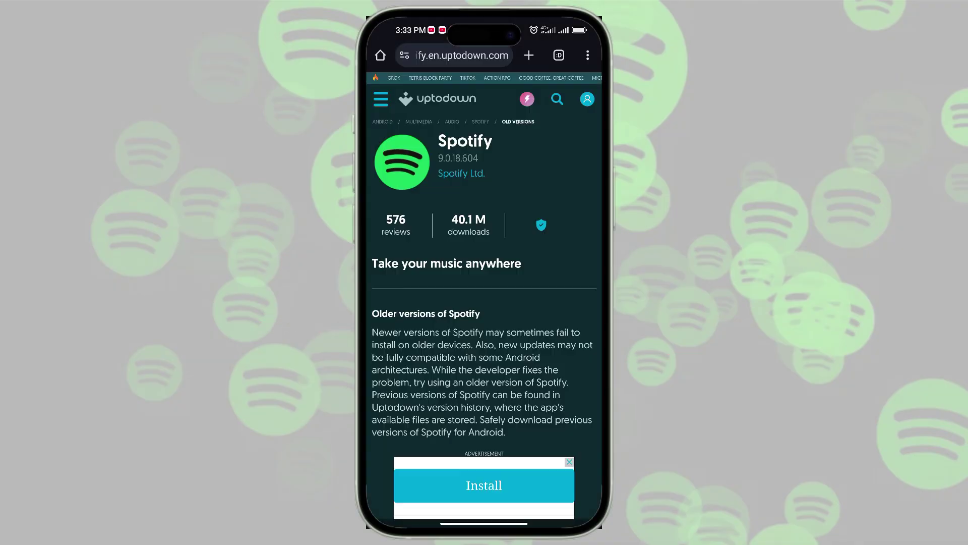
- Scroll Uptodown's Spotify versions list and open the 8.9.74.568 release page
scroll(546, 391, "down", 7)
scroll(545, 318, "down", 15)
left_click(438, 388)
- Scroll down the Spotify 8.9.74.568 page toward its APK Download button
scroll(542, 173, "down", 20)
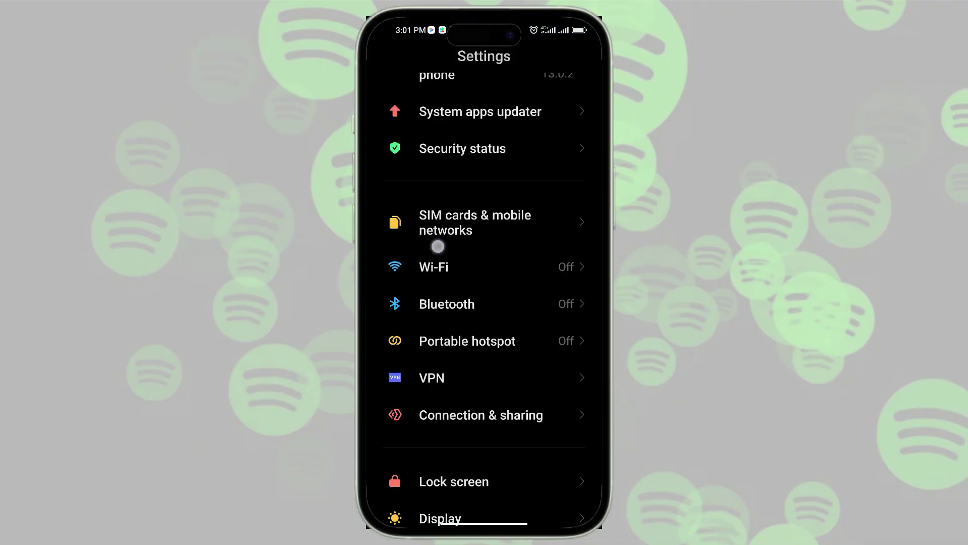
scroll(447, 291, "down", 10)
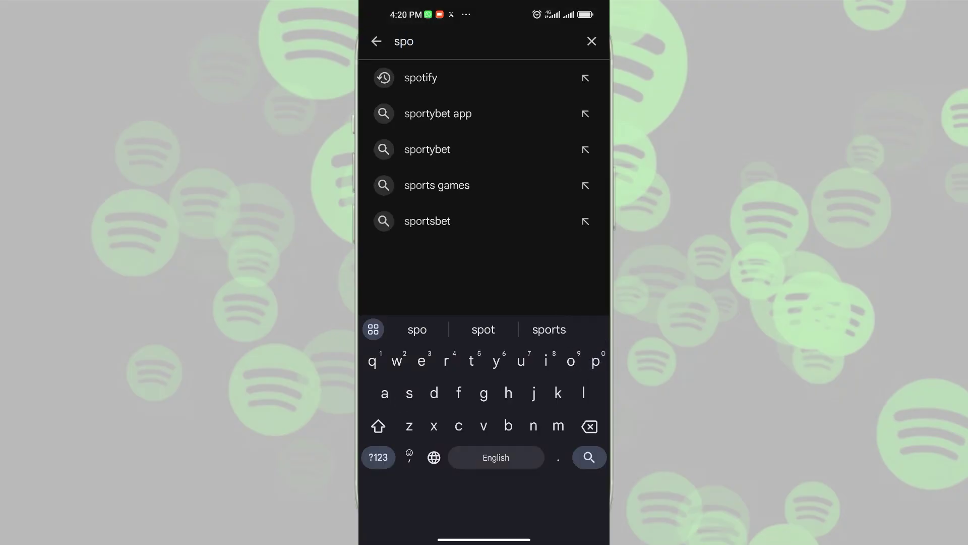
- Search 'spotify' in Play Store and uncheck Enable auto-update for Spotify: Music and Podcasts
type("tify")
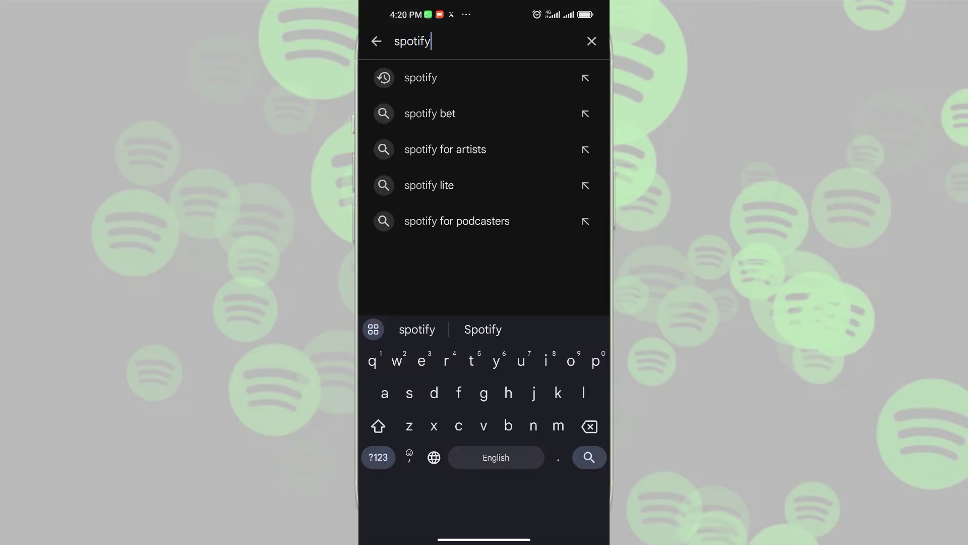
key("Return")
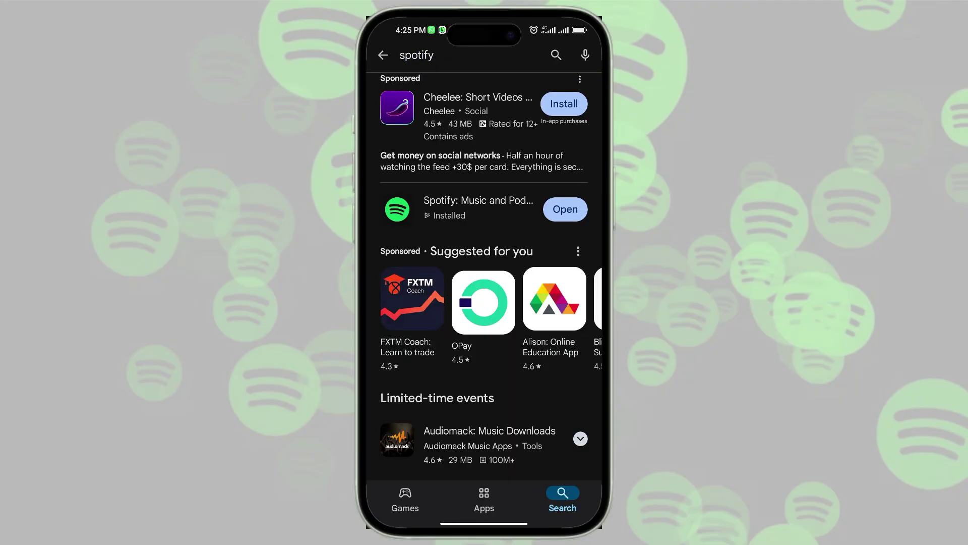
left_click(453, 197)
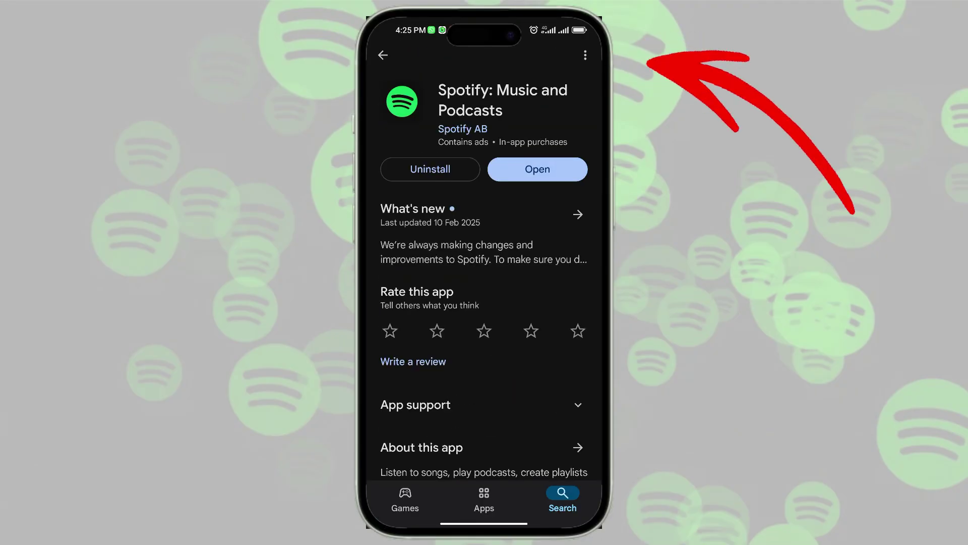
left_click(585, 55)
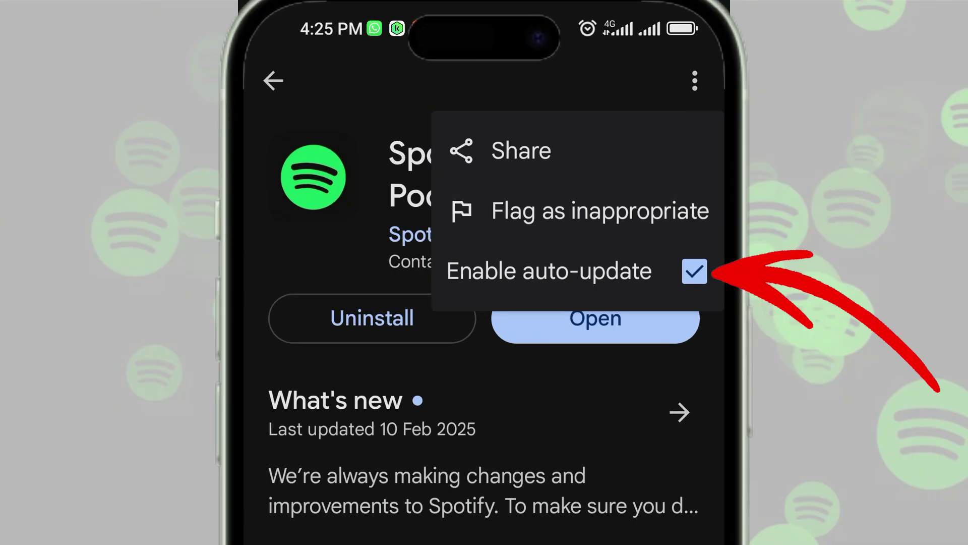
left_click(698, 267)
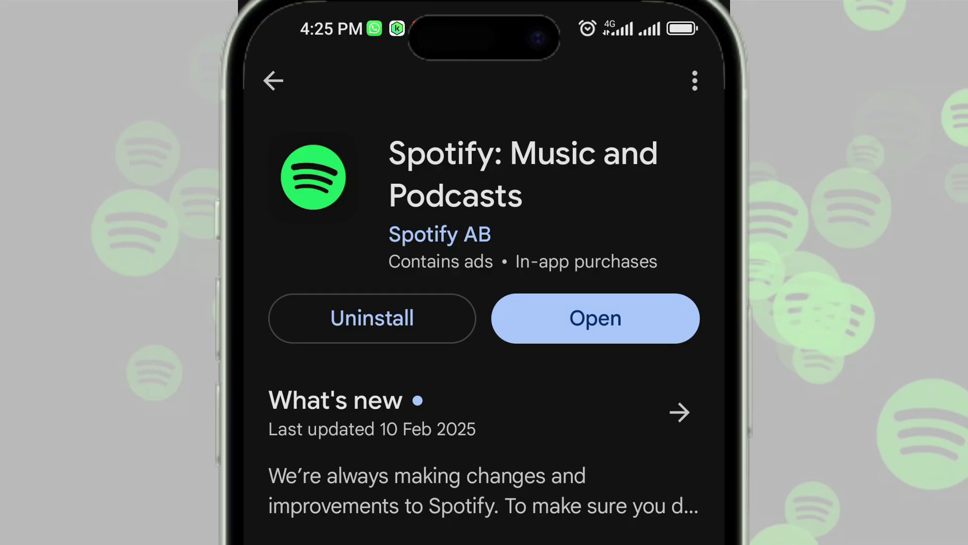
left_click(695, 81)
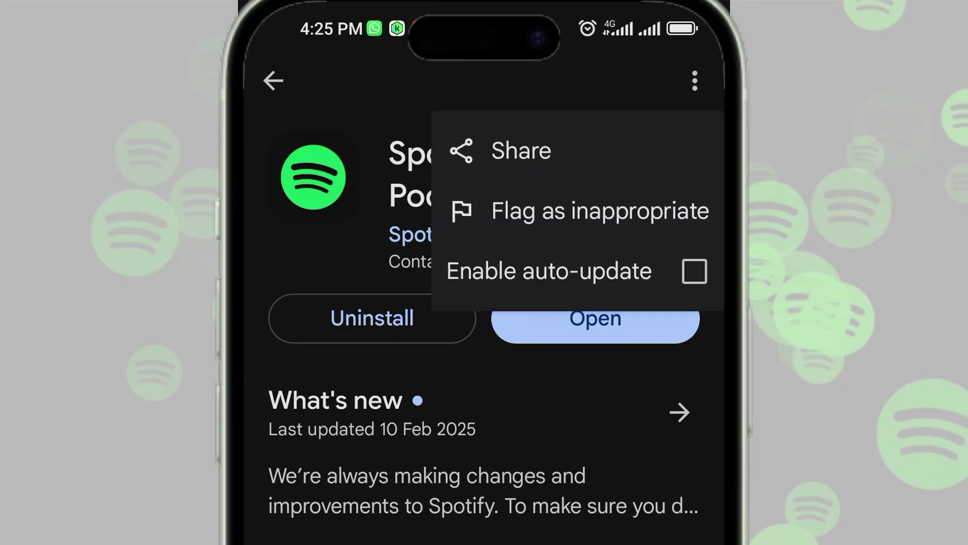